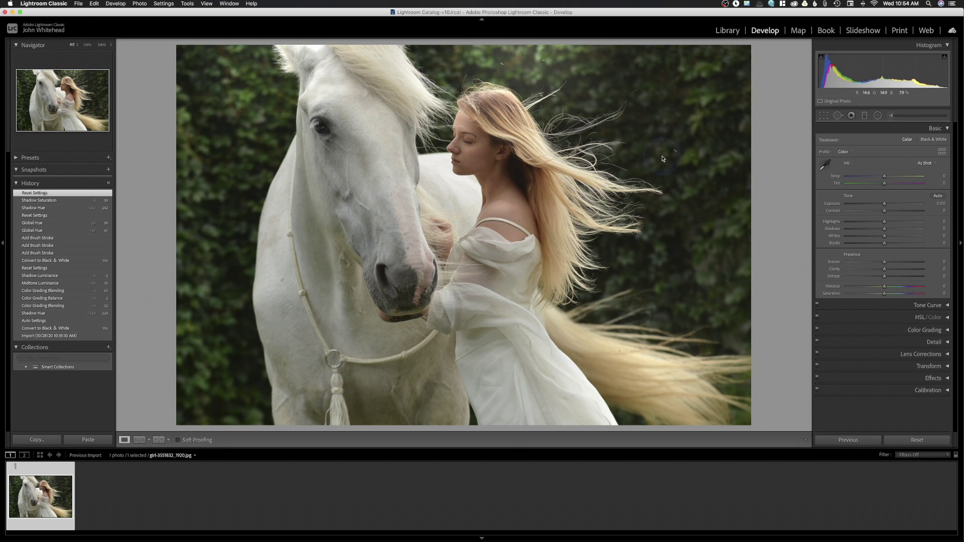
# - Convert the photo to black and white, with Shadows at +17 and Exposure at +0.30
pyautogui.click(666, 159)
pyautogui.click(936, 143)
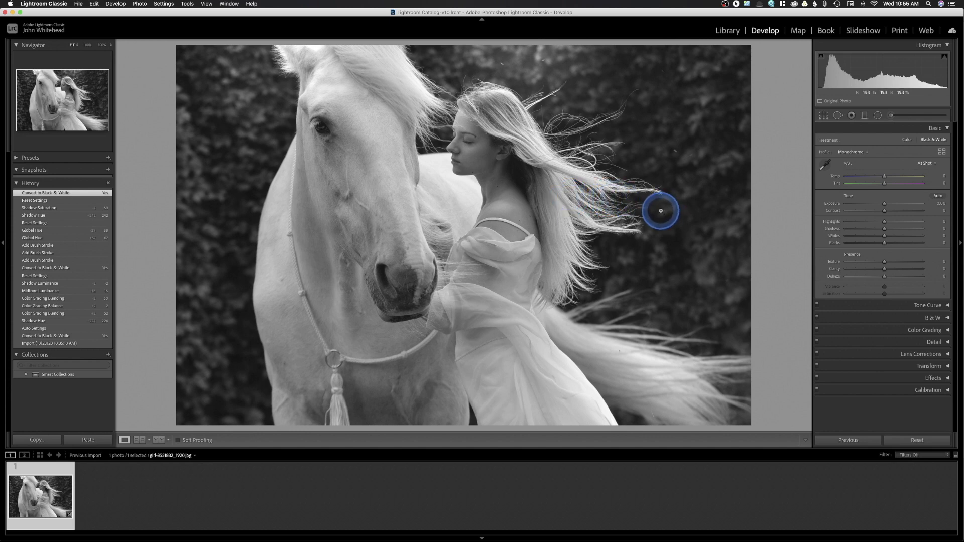
pyautogui.click(891, 229)
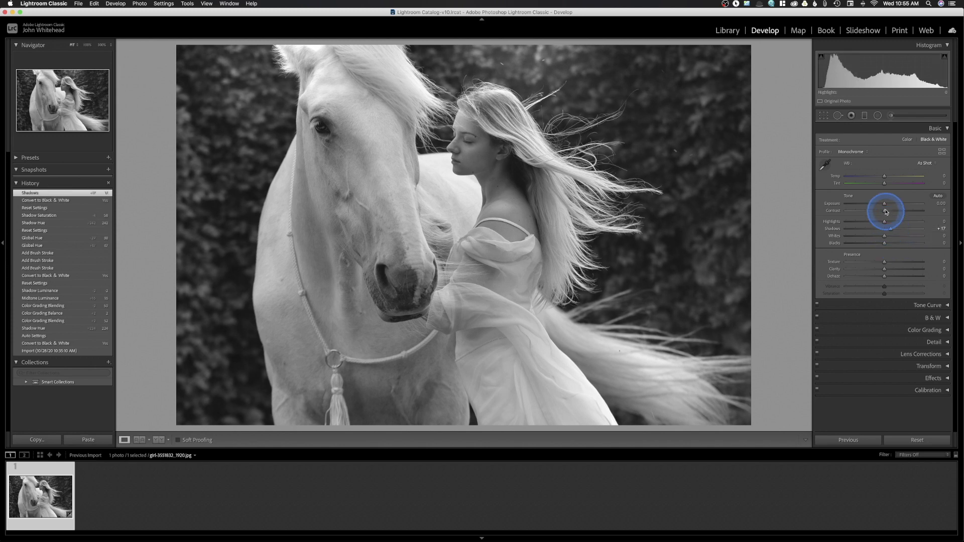
pyautogui.moveTo(882, 203); pyautogui.dragTo(887, 206)
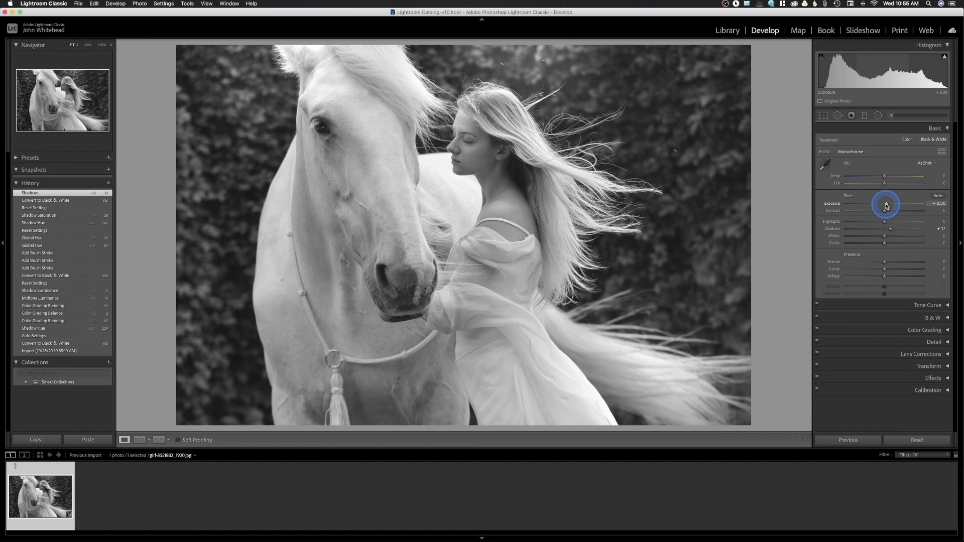
# - Brighten the woman's face and hair and the horse's head with Adjustment Brush strokes at Exposure 0.60, enlarging the brush to size 14
pyautogui.click(891, 115)
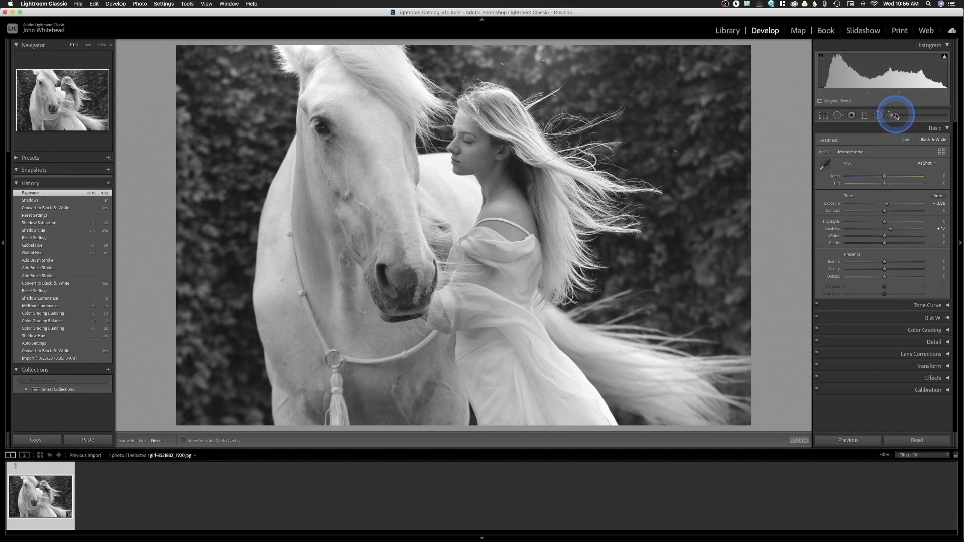
pyautogui.scroll(1, 479, 120)
pyautogui.scroll(2, 478, 119)
pyautogui.moveTo(478, 119)
pyautogui.mouseDown()
pyautogui.moveTo(461, 162)
pyautogui.moveTo(486, 171)
pyautogui.moveTo(493, 223)
pyautogui.moveTo(526, 235)
pyautogui.moveTo(509, 174)
pyautogui.moveTo(500, 201)
pyautogui.moveTo(506, 170)
pyautogui.moveTo(516, 177)
pyautogui.moveTo(489, 135)
pyautogui.moveTo(465, 128)
pyautogui.mouseUp()
pyautogui.moveTo(463, 169); pyautogui.dragTo(534, 161)
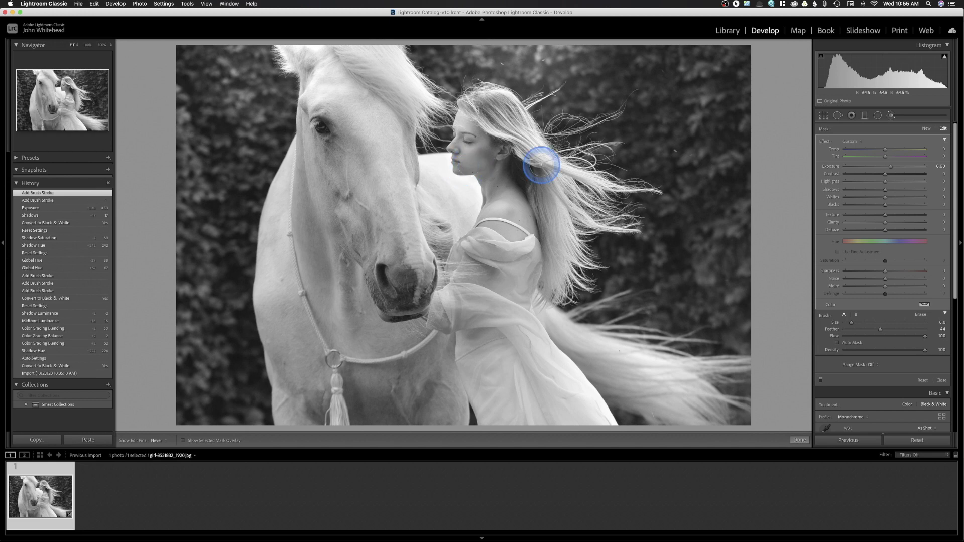
pyautogui.press(']')
pyautogui.moveTo(327, 126)
pyautogui.mouseDown()
pyautogui.moveTo(342, 153)
pyautogui.moveTo(324, 115)
pyautogui.moveTo(396, 287)
pyautogui.moveTo(334, 196)
pyautogui.moveTo(422, 420)
pyautogui.moveTo(417, 397)
pyautogui.moveTo(437, 375)
pyautogui.moveTo(334, 405)
pyautogui.moveTo(308, 400)
pyautogui.moveTo(280, 282)
pyautogui.moveTo(293, 206)
pyautogui.moveTo(327, 334)
pyautogui.moveTo(334, 217)
pyautogui.mouseUp()
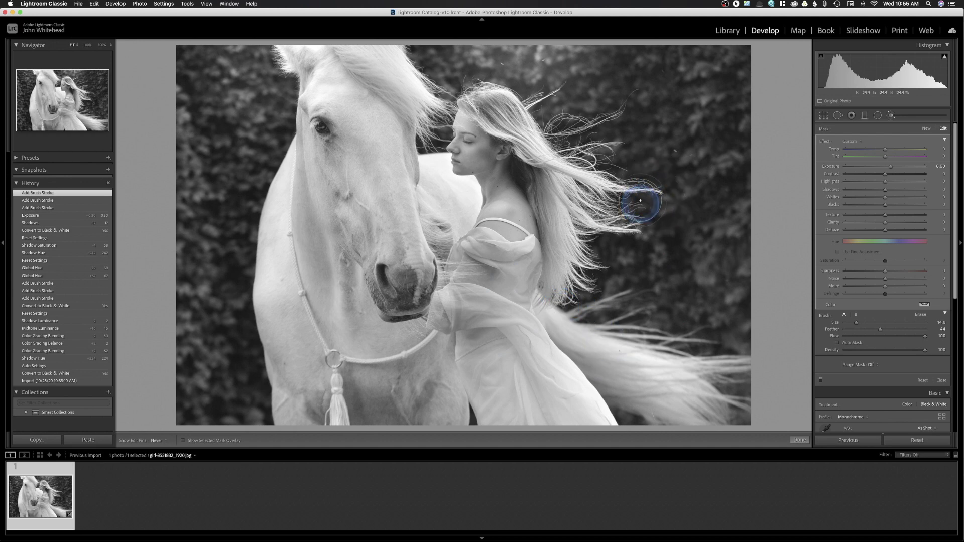
pyautogui.moveTo(487, 153)
pyautogui.mouseDown()
pyautogui.moveTo(502, 165)
pyautogui.moveTo(499, 149)
pyautogui.moveTo(512, 190)
pyautogui.mouseUp()
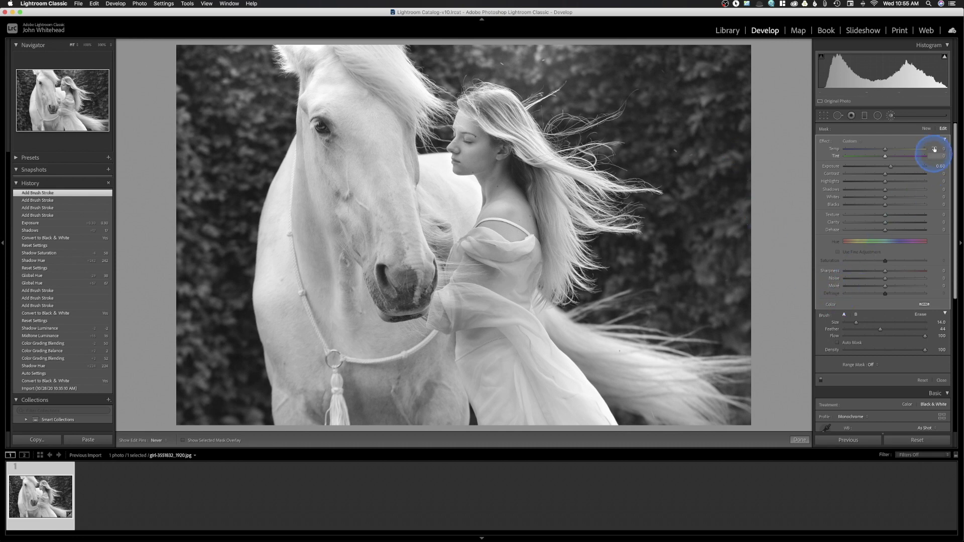
# - Open the Color Grading controls
pyautogui.scroll(-3, 911, 229)
pyautogui.scroll(-10, 911, 230)
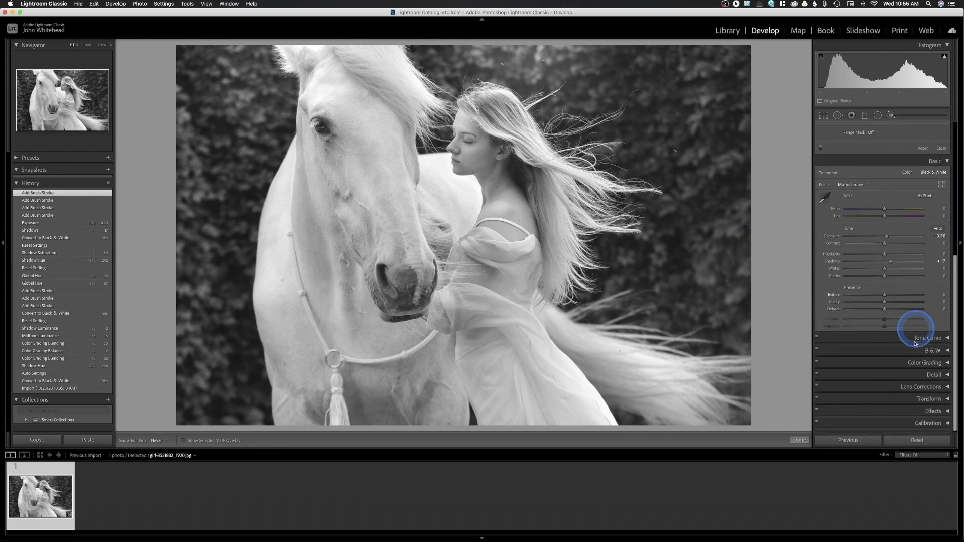
pyautogui.click(948, 364)
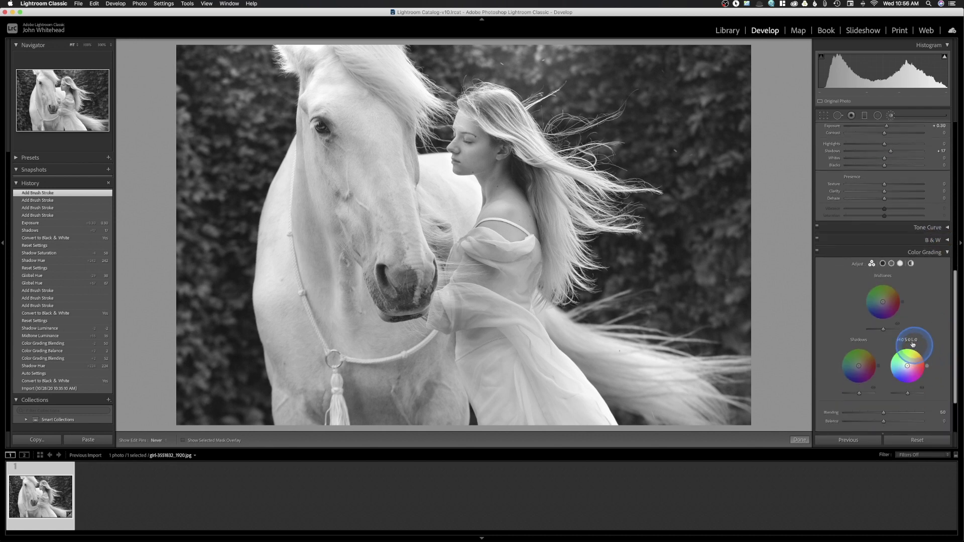
pyautogui.click(926, 304)
pyautogui.click(926, 304)
pyautogui.click(937, 325)
pyautogui.click(929, 312)
pyautogui.click(924, 307)
pyautogui.click(916, 294)
pyautogui.click(927, 301)
# - Look through the individual Color Grading wheels for shadows, midtones, highlights and global
pyautogui.click(875, 266)
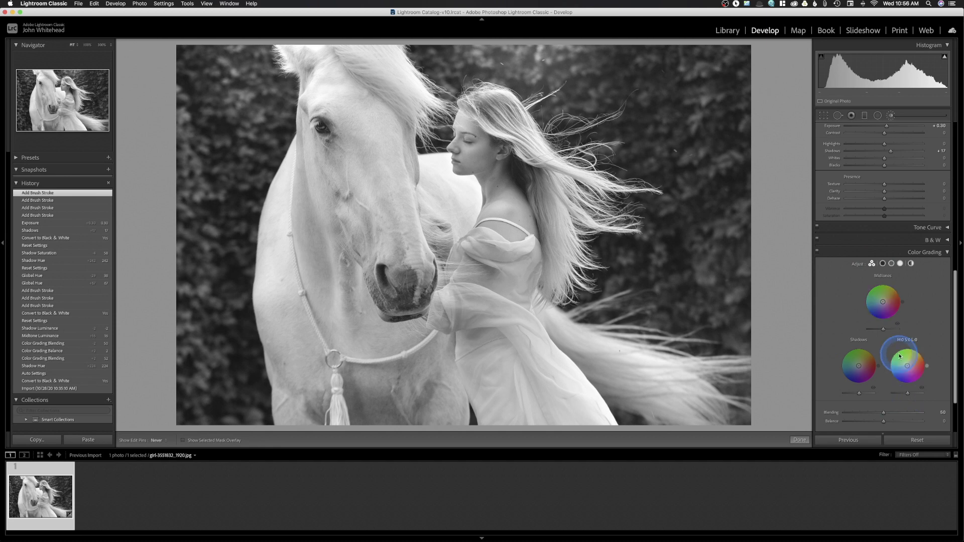
pyautogui.click(883, 265)
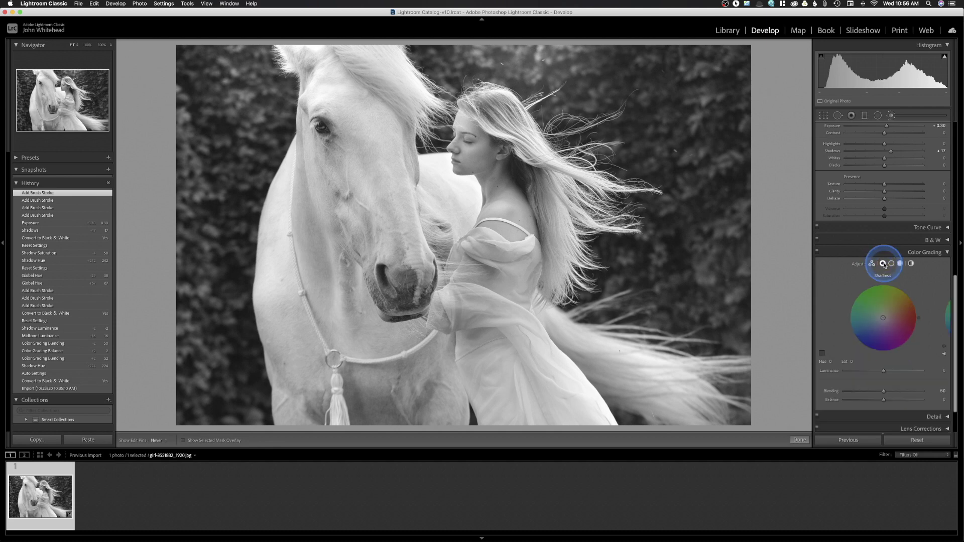
pyautogui.click(892, 264)
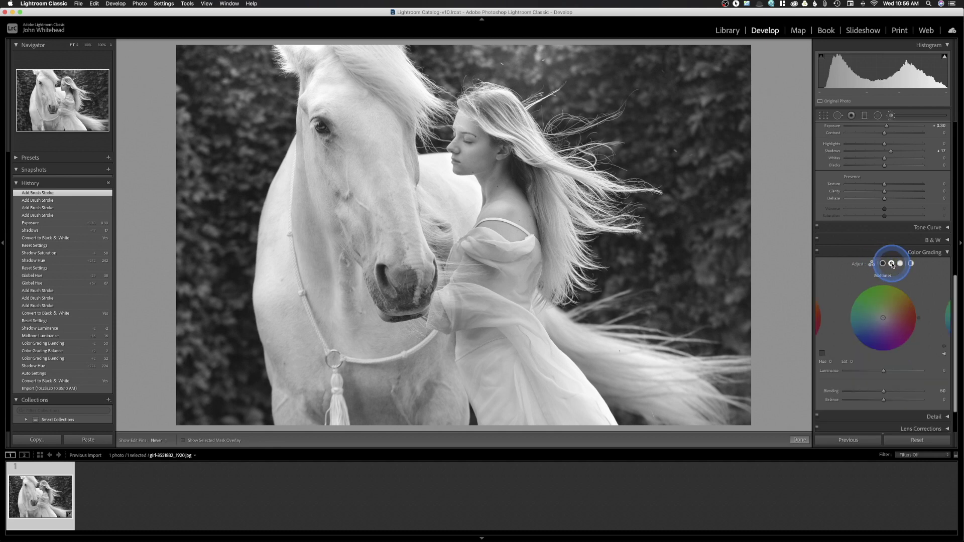
pyautogui.click(911, 264)
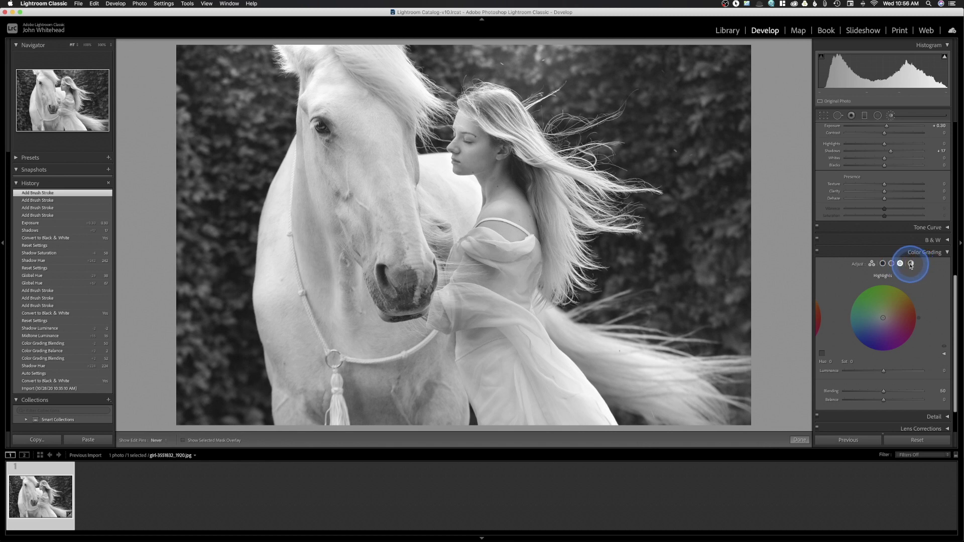
pyautogui.click(912, 264)
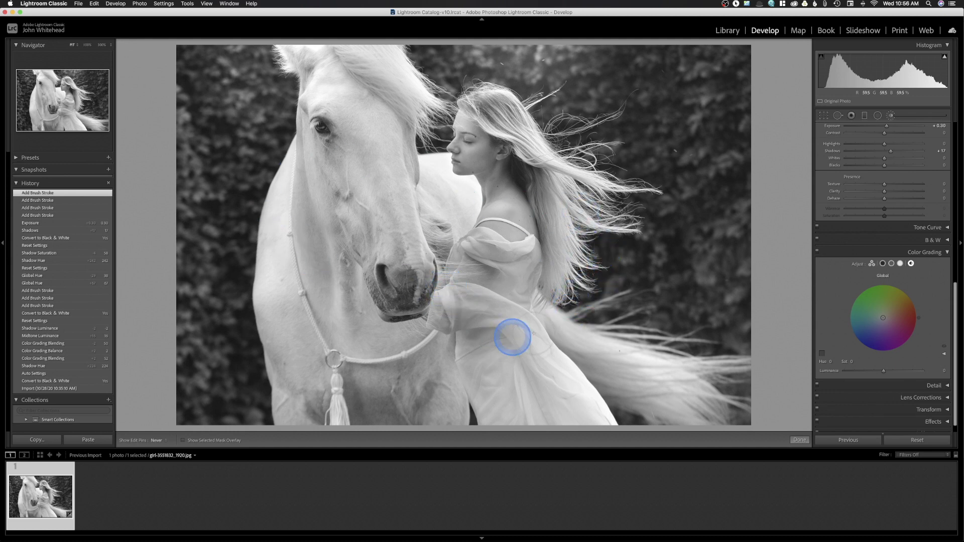
# - Try a sepia global tint with hue 46 and saturation 42, and reset the Global wheel
pyautogui.moveTo(898, 312); pyautogui.dragTo(893, 310)
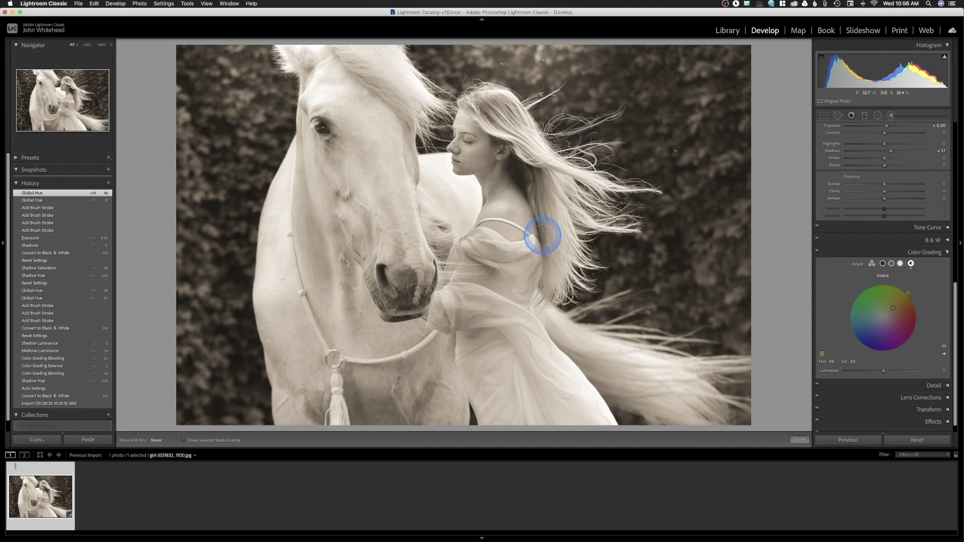
pyautogui.click(884, 320)
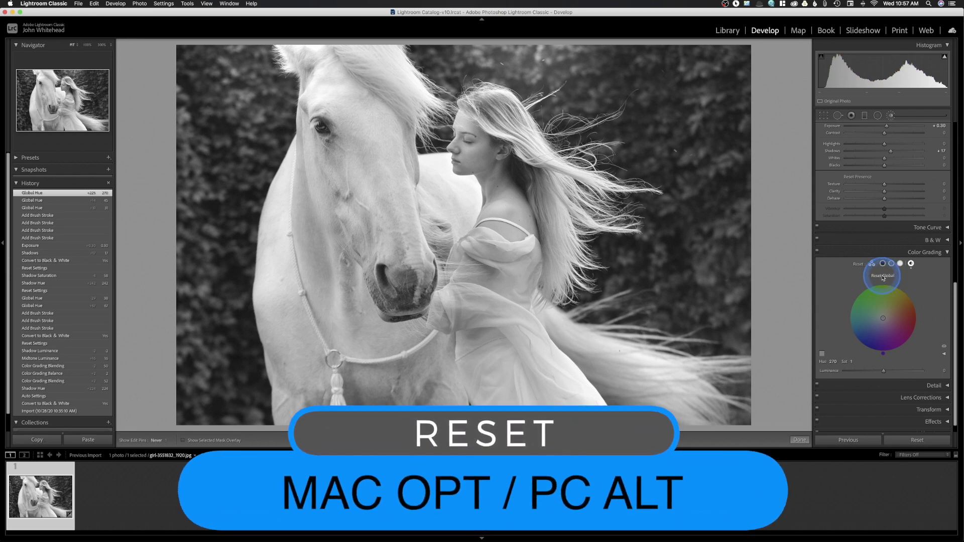
pyautogui.keyDown('alt'); pyautogui.click(883, 276); pyautogui.keyUp('alt')
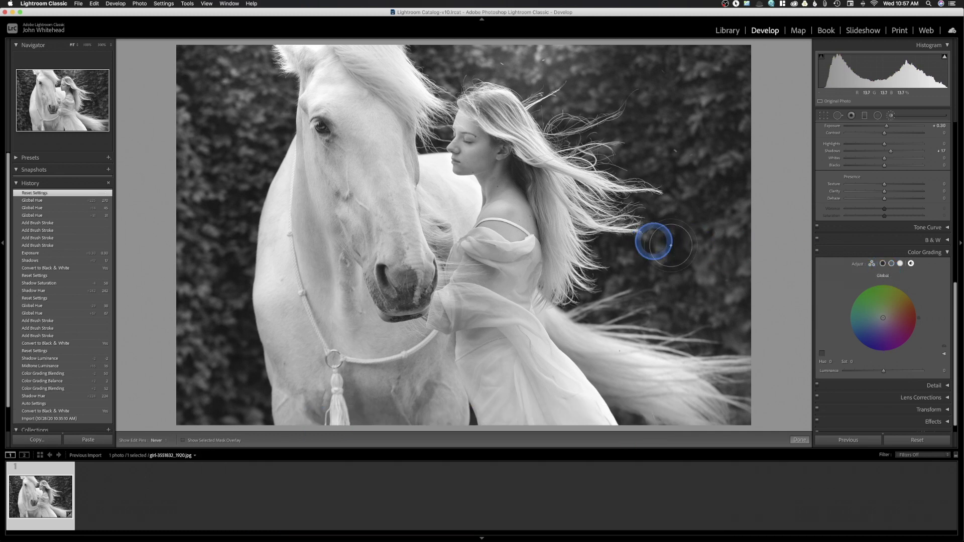
# - Tint the shadows blue with hue 224 and saturation 68
pyautogui.click(872, 264)
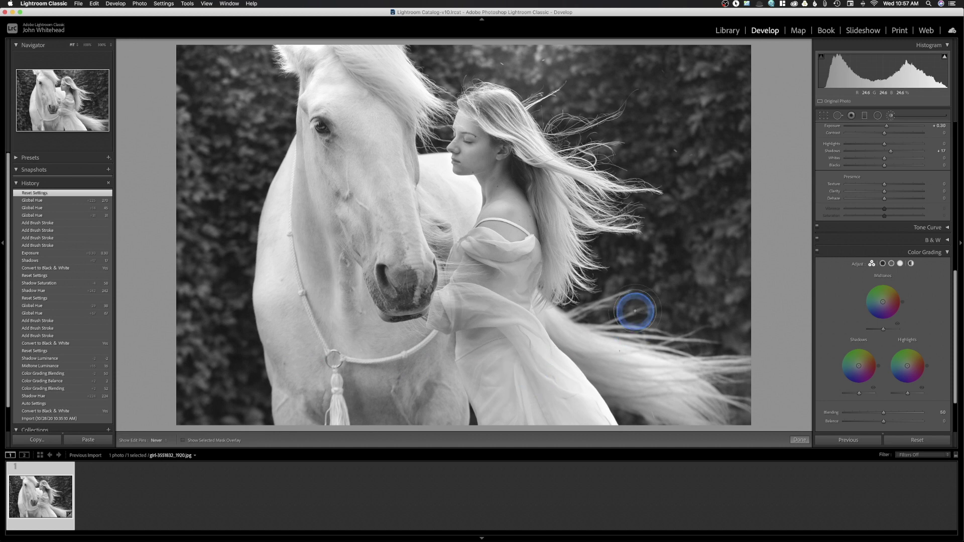
pyautogui.click(853, 376)
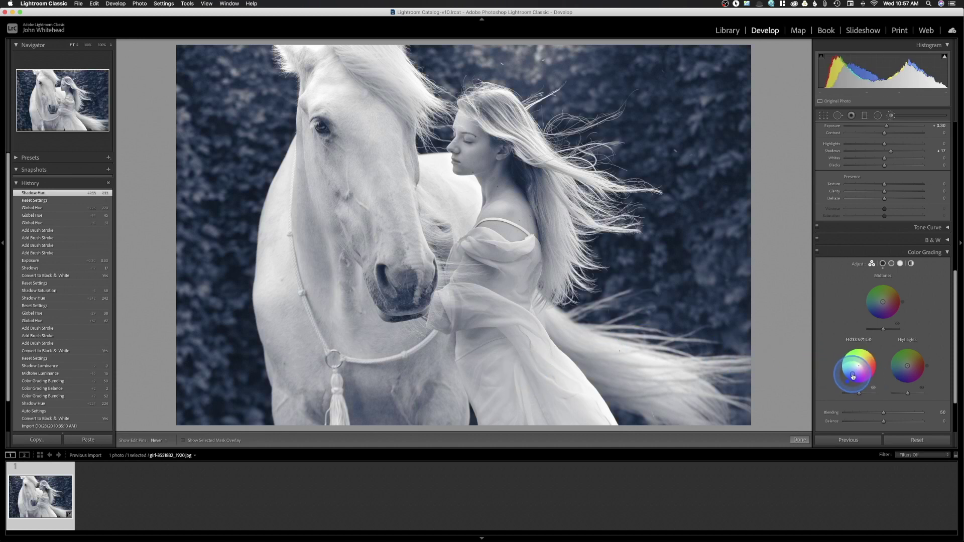
pyautogui.moveTo(852, 376); pyautogui.dragTo(851, 375)
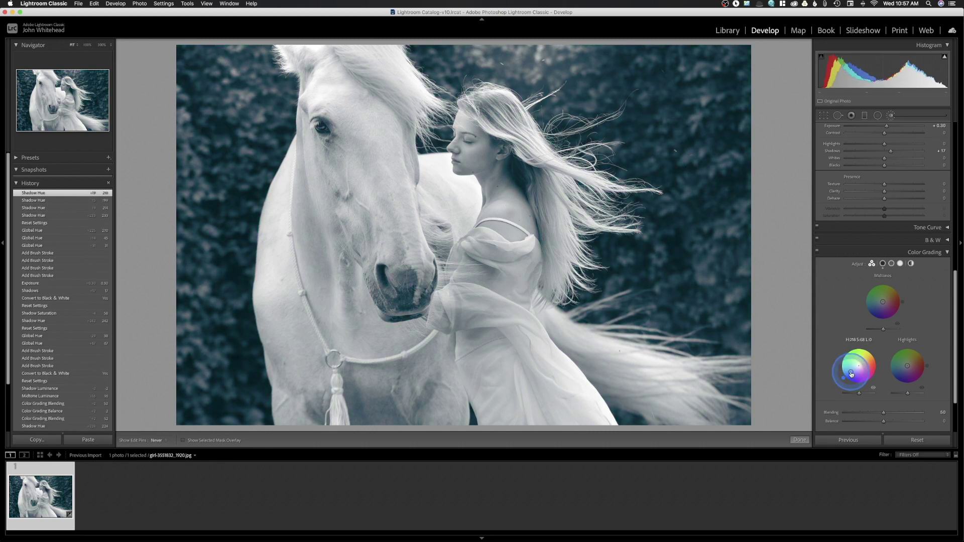
pyautogui.click(851, 374)
pyautogui.moveTo(852, 374); pyautogui.dragTo(851, 374)
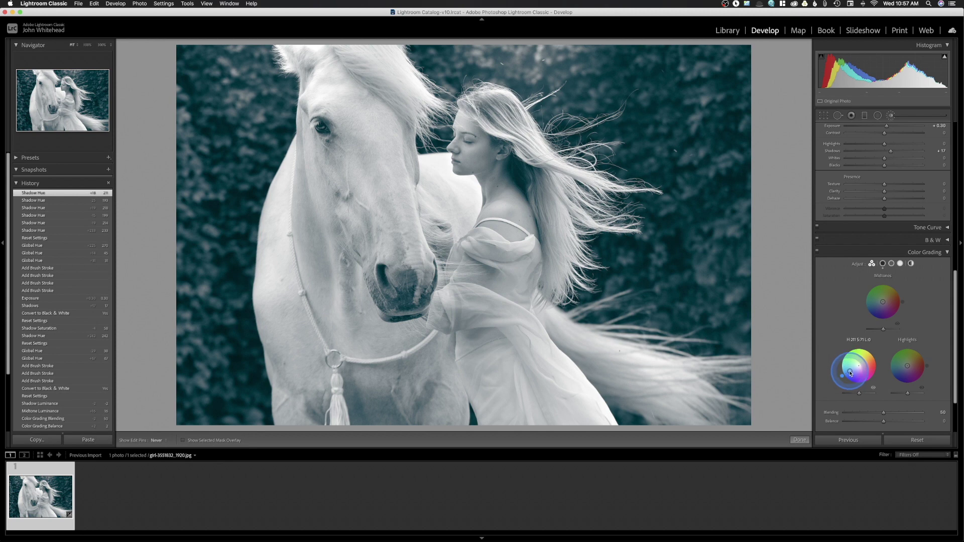
pyautogui.click(882, 265)
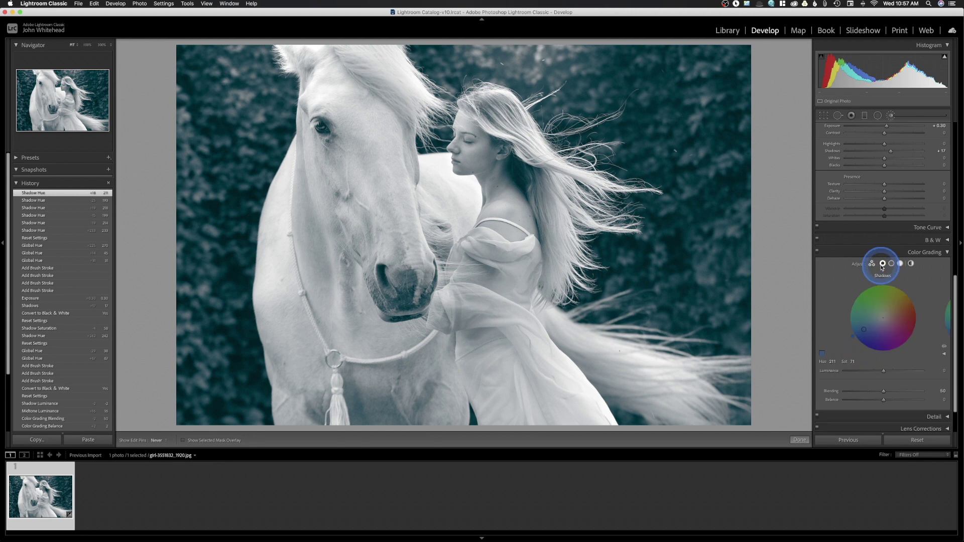
pyautogui.click(869, 335)
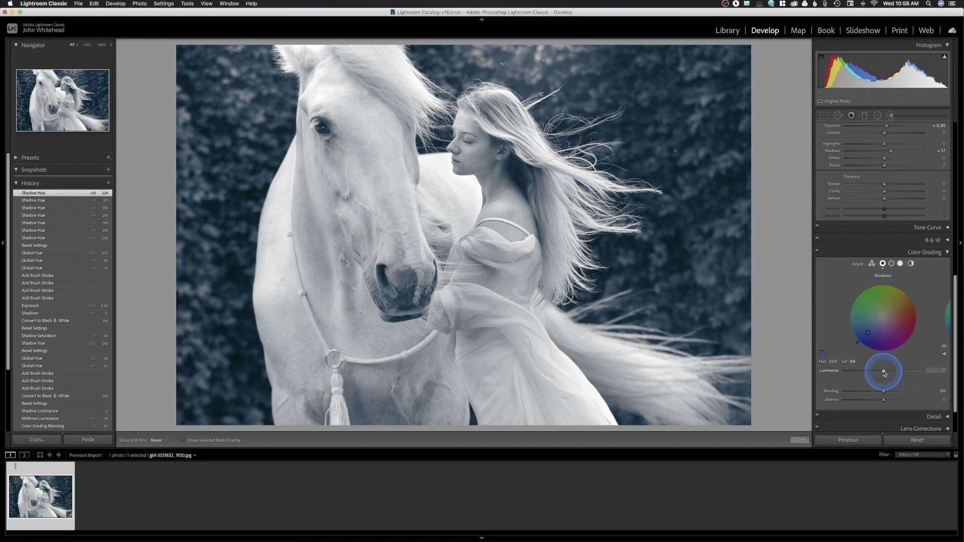
# - Try Color Grading Blending at its maximum and bring it back to 51, with Balance at 0
pyautogui.moveTo(885, 373)
pyautogui.mouseDown()
pyautogui.moveTo(904, 373)
pyautogui.moveTo(831, 382)
pyautogui.moveTo(894, 376)
pyautogui.moveTo(886, 400)
pyautogui.moveTo(885, 392)
pyautogui.mouseUp()
pyautogui.moveTo(887, 400); pyautogui.dragTo(884, 400)
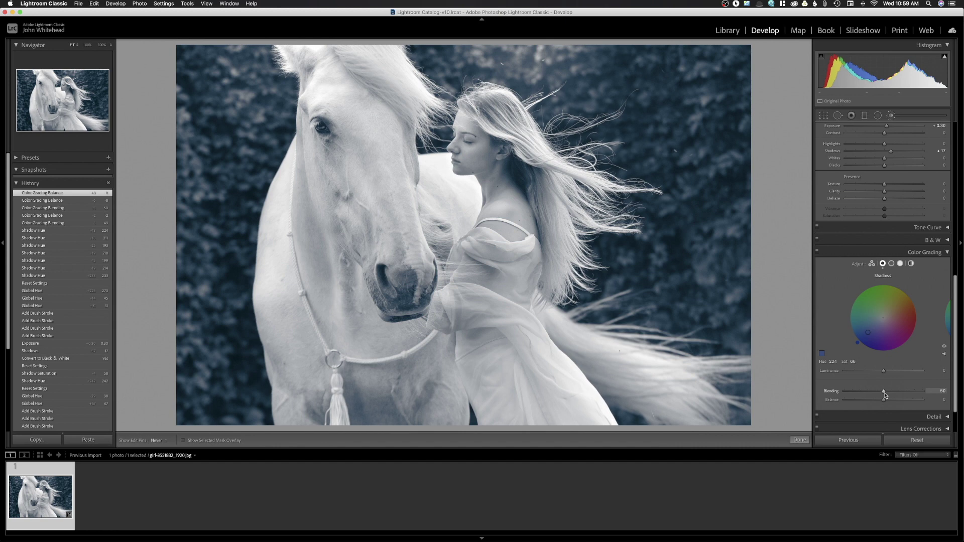
pyautogui.click(885, 395)
pyautogui.moveTo(885, 395); pyautogui.dragTo(926, 396)
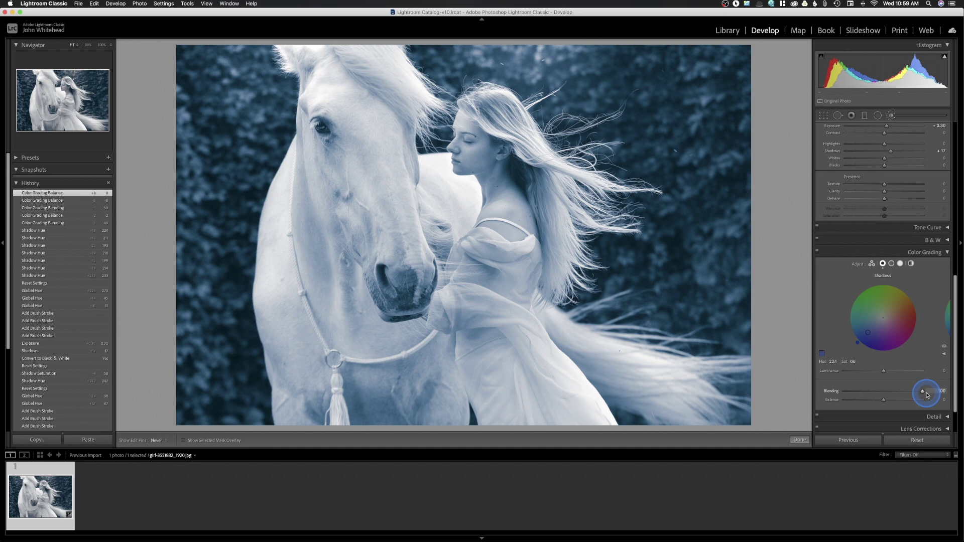
pyautogui.moveTo(927, 395); pyautogui.dragTo(885, 396)
pyautogui.moveTo(884, 400)
pyautogui.mouseDown()
pyautogui.moveTo(912, 402)
pyautogui.moveTo(804, 408)
pyautogui.moveTo(885, 402)
pyautogui.mouseUp()
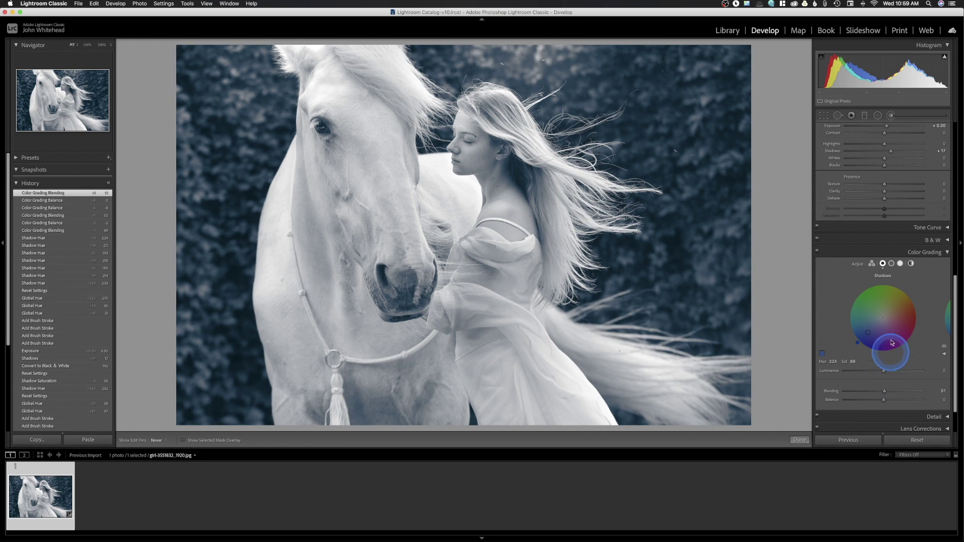
# - Tint the highlights warm yellow with hue 47 and saturation 64
pyautogui.click(900, 263)
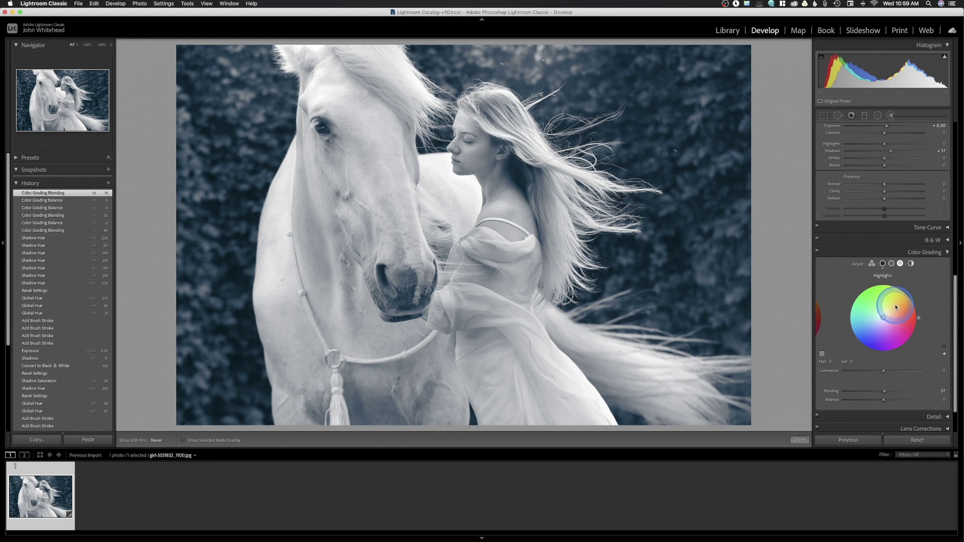
pyautogui.click(897, 308)
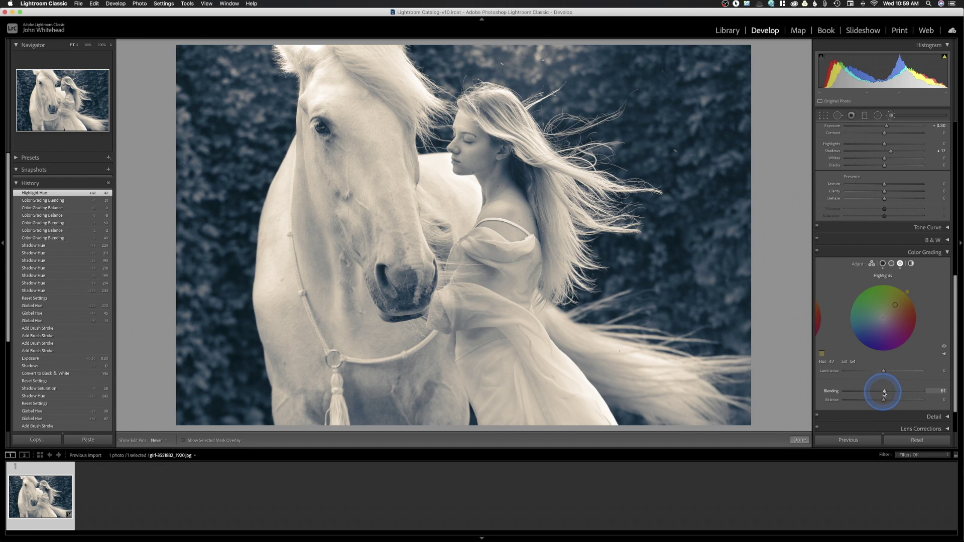
# - Set Color Grading Blending to 50 and Balance to -1, trying Balance around -22 on the way
pyautogui.moveTo(885, 398)
pyautogui.mouseDown()
pyautogui.moveTo(904, 396)
pyautogui.moveTo(794, 400)
pyautogui.moveTo(909, 394)
pyautogui.moveTo(884, 397)
pyautogui.mouseUp()
pyautogui.moveTo(884, 399)
pyautogui.mouseDown()
pyautogui.moveTo(914, 399)
pyautogui.moveTo(847, 400)
pyautogui.moveTo(884, 404)
pyautogui.moveTo(876, 405)
pyautogui.mouseUp()
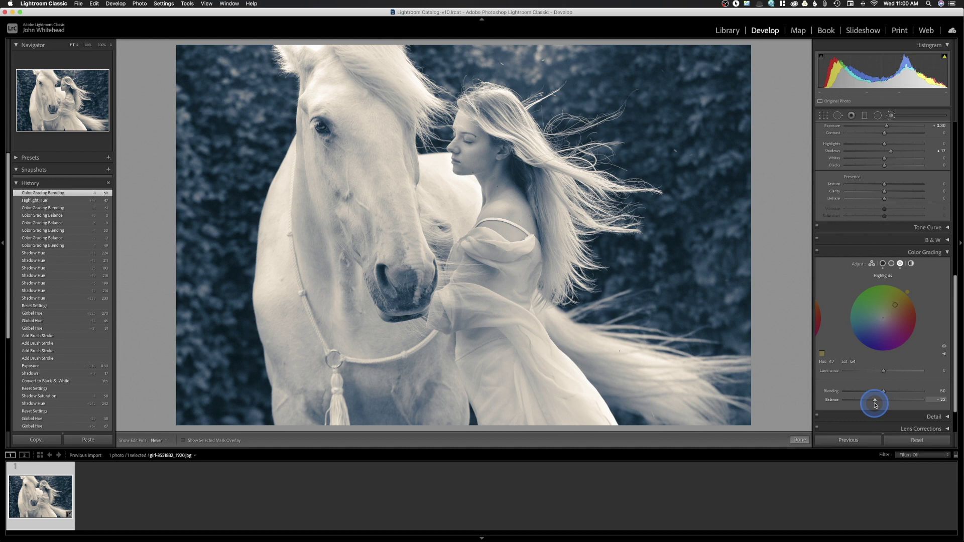
pyautogui.moveTo(875, 405)
pyautogui.mouseDown()
pyautogui.moveTo(892, 403)
pyautogui.moveTo(884, 402)
pyautogui.mouseUp()
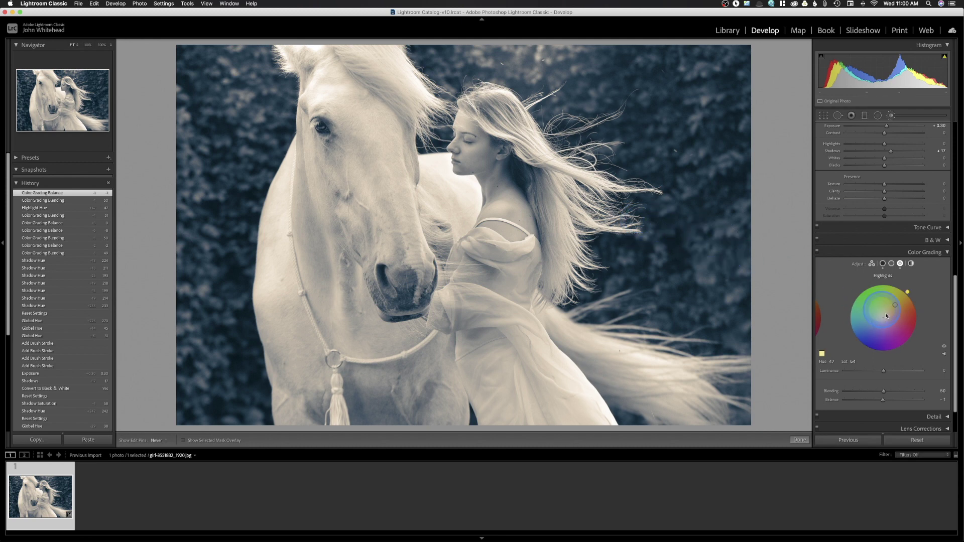
# - Try a pinkish red midtone tint with hue 355 and saturation 49
pyautogui.scroll(-1, 896, 322)
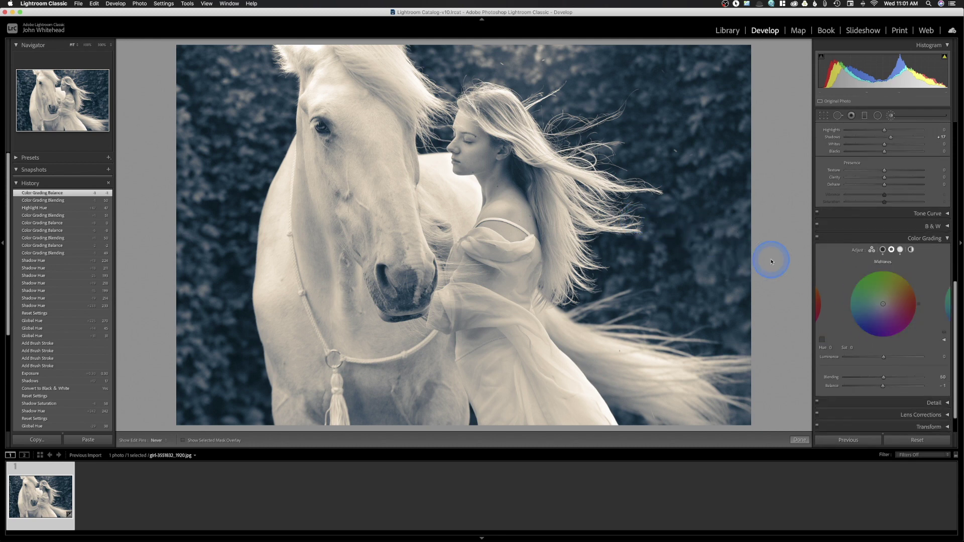
pyautogui.click(891, 250)
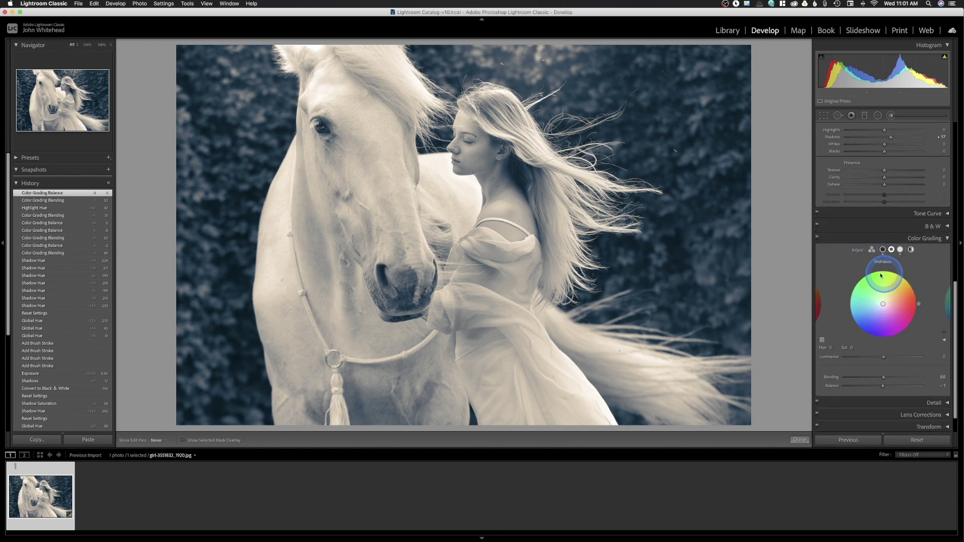
pyautogui.click(904, 306)
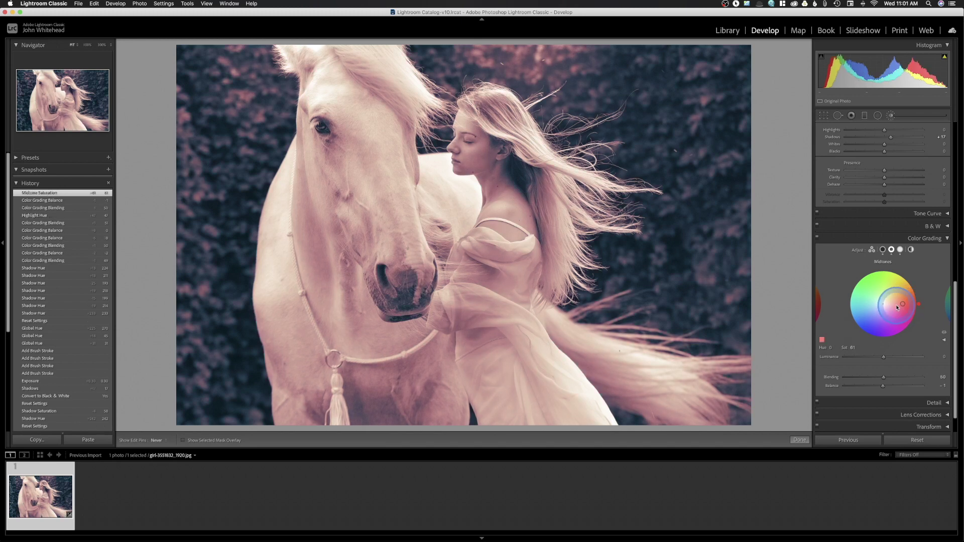
pyautogui.click(899, 307)
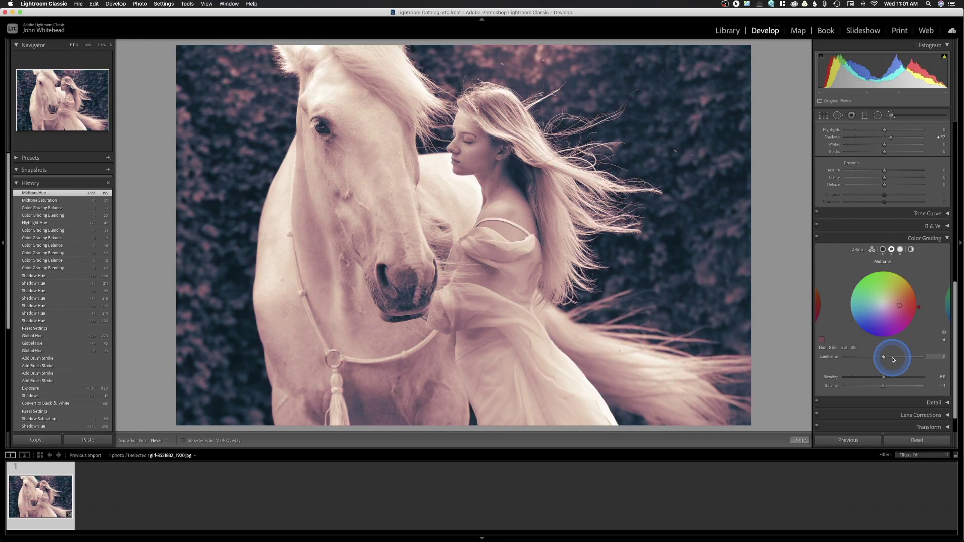
# - Set Color Grading Balance to +1 and reset the Midtones wheel
pyautogui.moveTo(884, 381)
pyautogui.mouseDown()
pyautogui.moveTo(857, 382)
pyautogui.moveTo(922, 386)
pyautogui.moveTo(883, 386)
pyautogui.mouseUp()
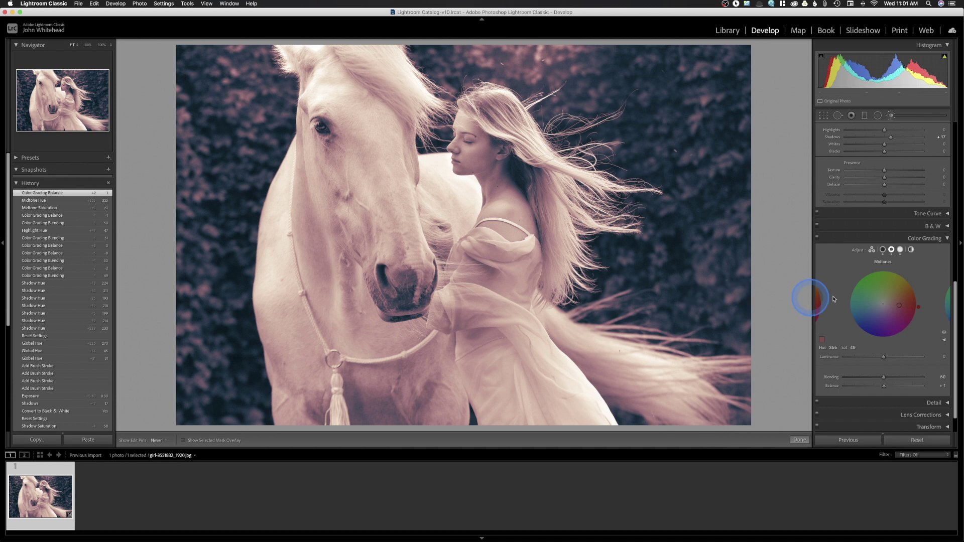
pyautogui.click(888, 262)
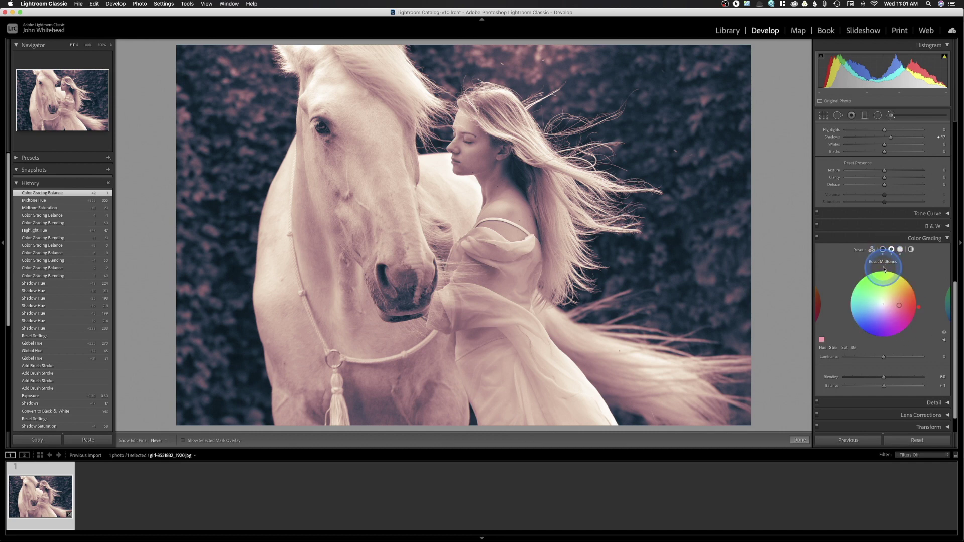
pyautogui.keyDown('alt'); pyautogui.click(884, 267); pyautogui.keyUp('alt')
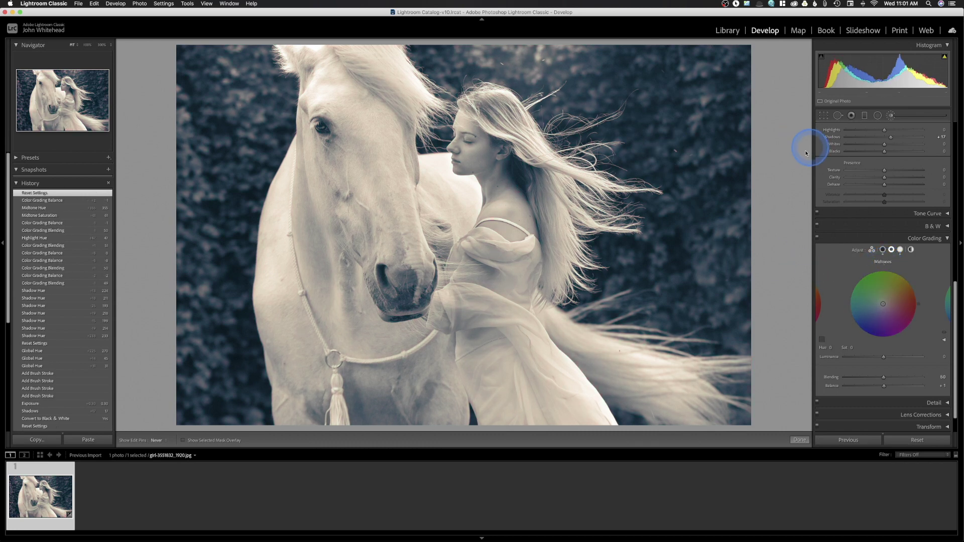
# - Leave the Adjustment Brush and compare the original and toned photo side by side in the Before/After view
pyautogui.press('k')
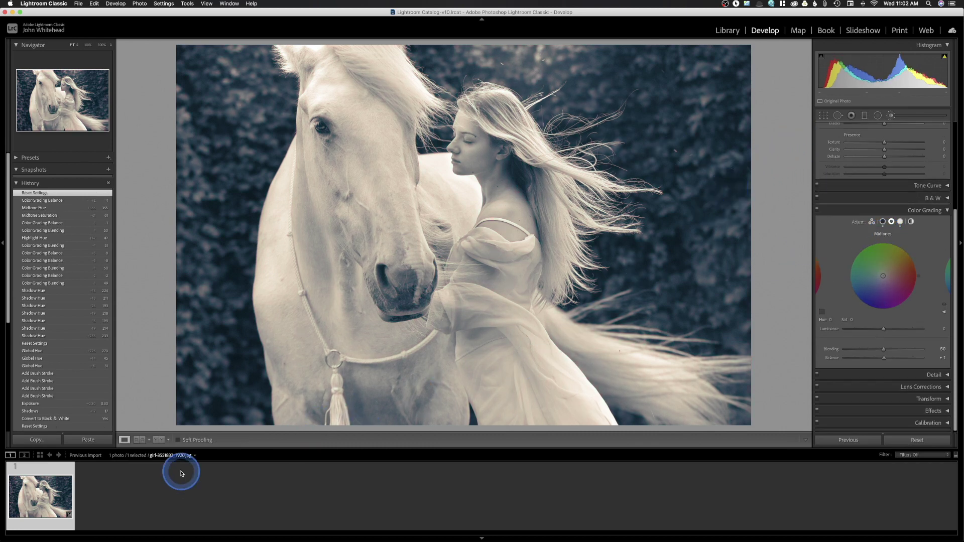
pyautogui.click(158, 441)
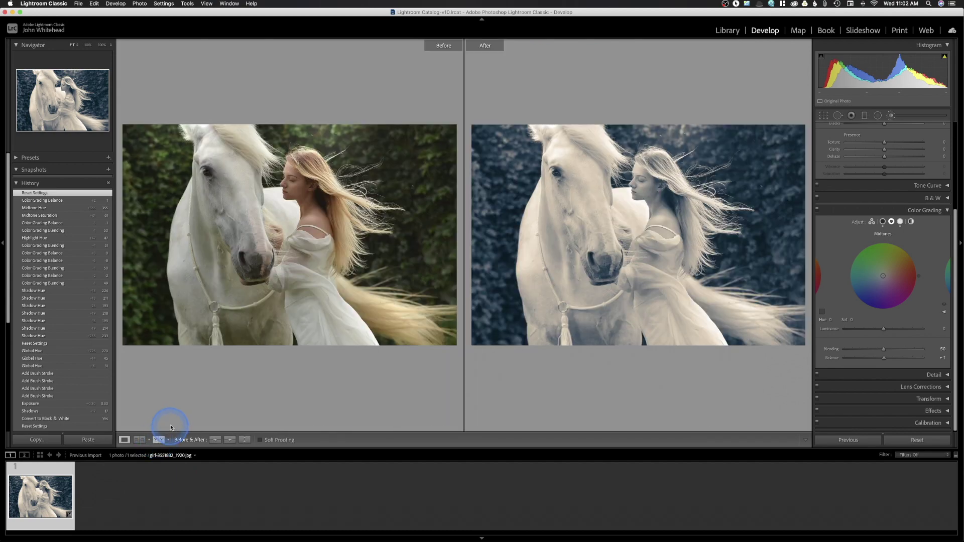